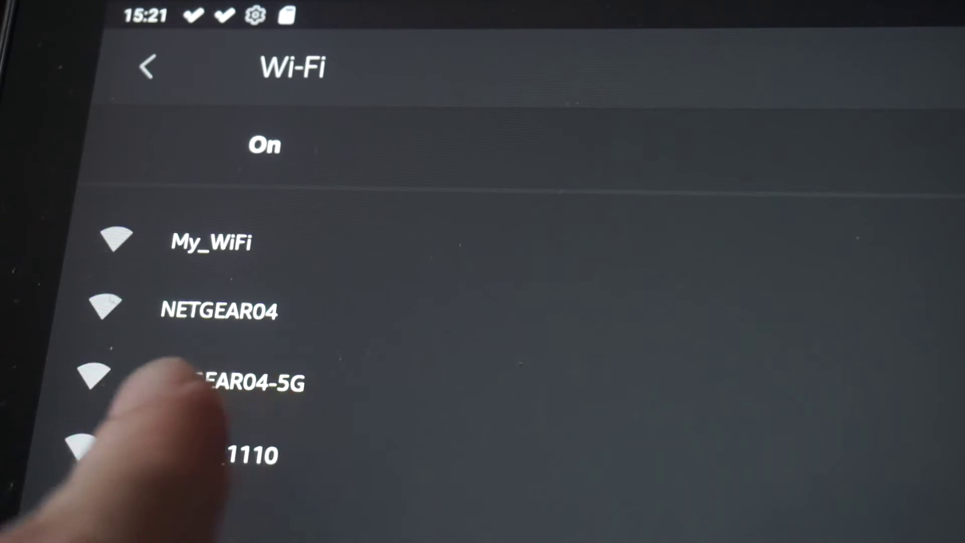
Join the tablet to the NETGEAR04 Wi-Fi network using its password.
{"action": "left_click", "coordinate": [220, 310]}
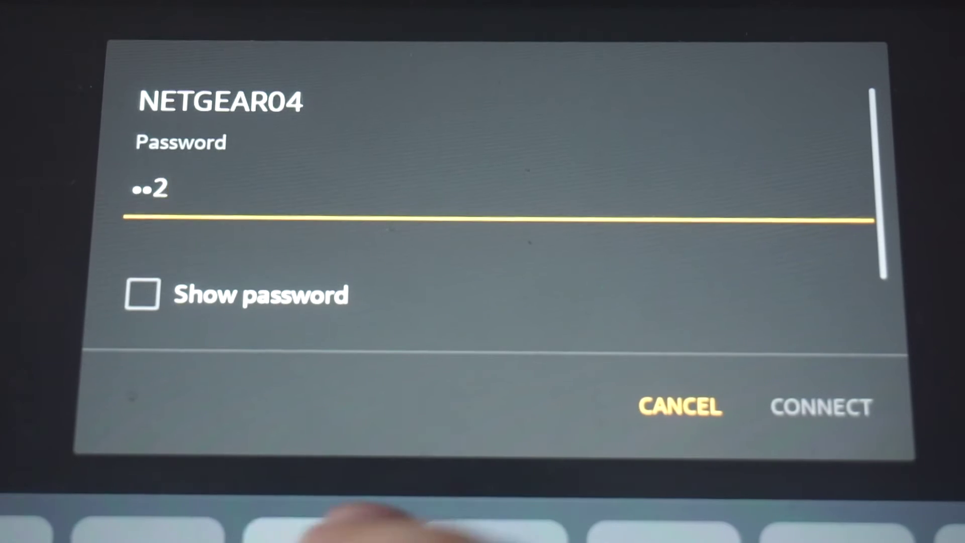
{"action": "type", "text": "6"}
{"action": "left_click", "coordinate": [820, 407]}
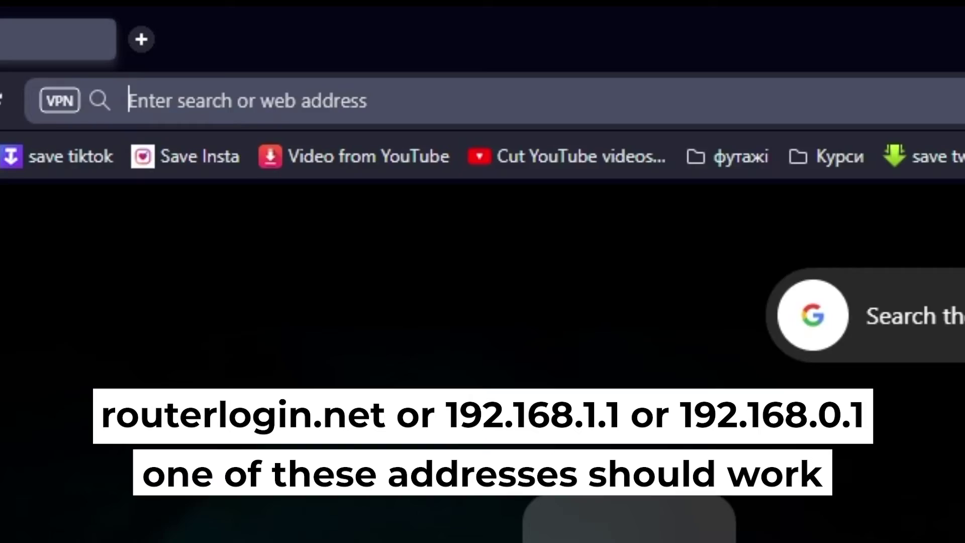
Load 192.168.1.1, skip the smartphone app, and choose manual Internet configuration, accepting the warning.
{"action": "type", "text": "192.168"}
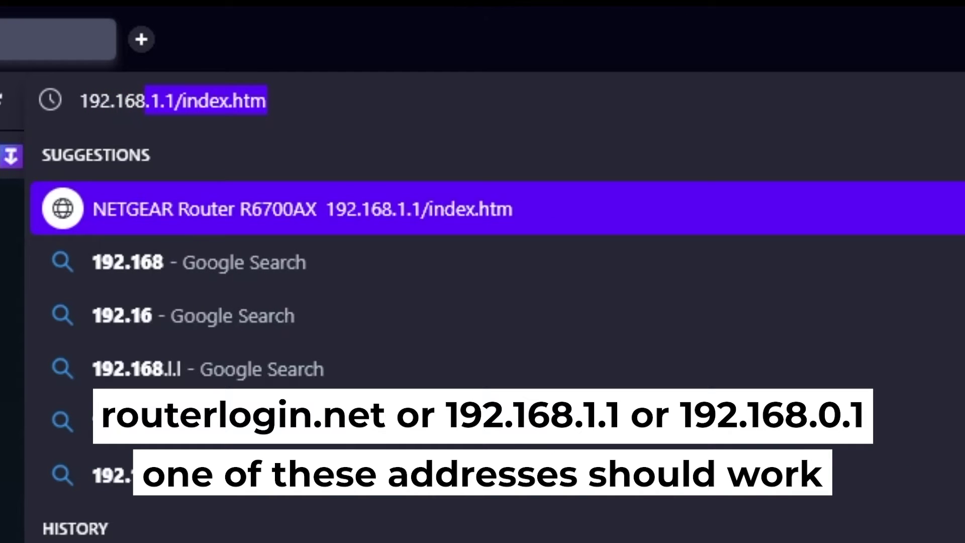
{"action": "type", "text": ".1.1"}
{"action": "key", "text": "Delete"}
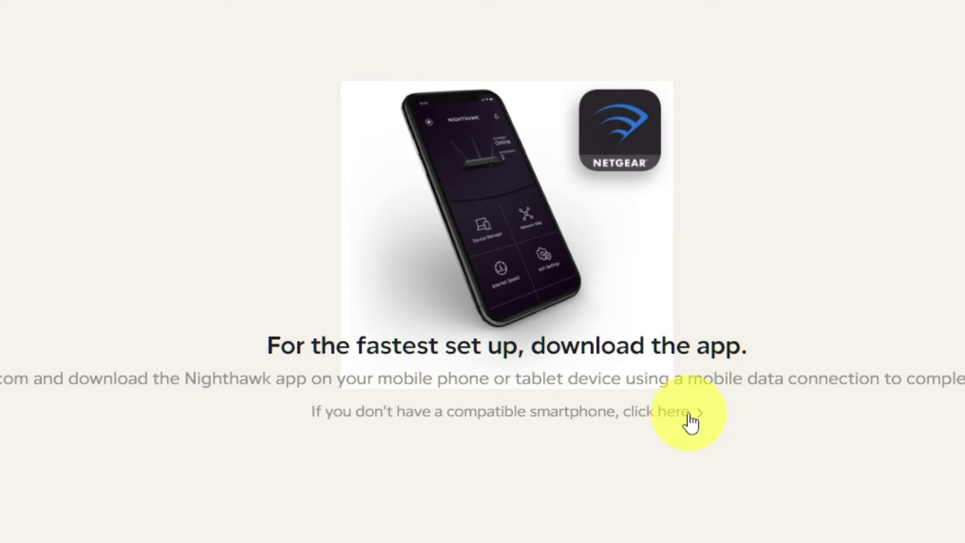
{"action": "left_click", "coordinate": [688, 416]}
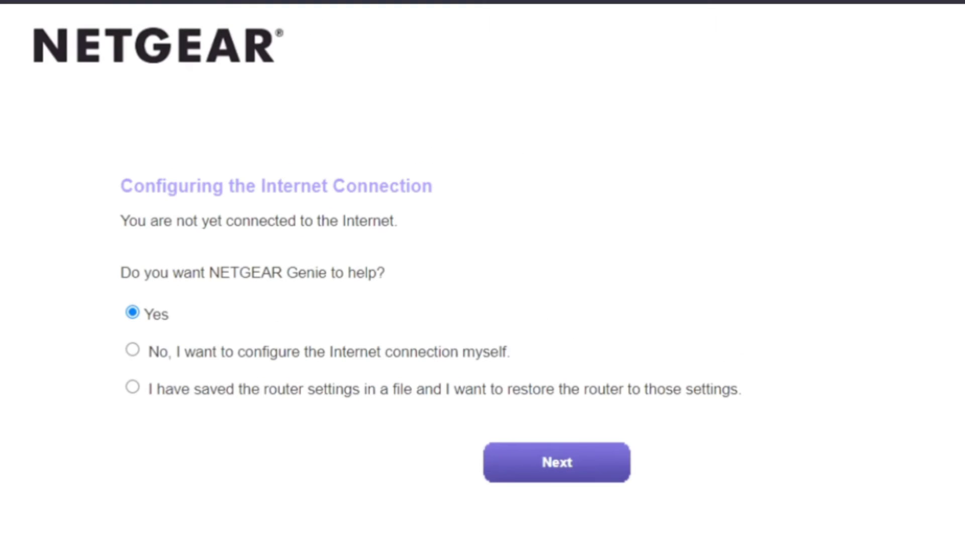
{"action": "left_click", "coordinate": [133, 350]}
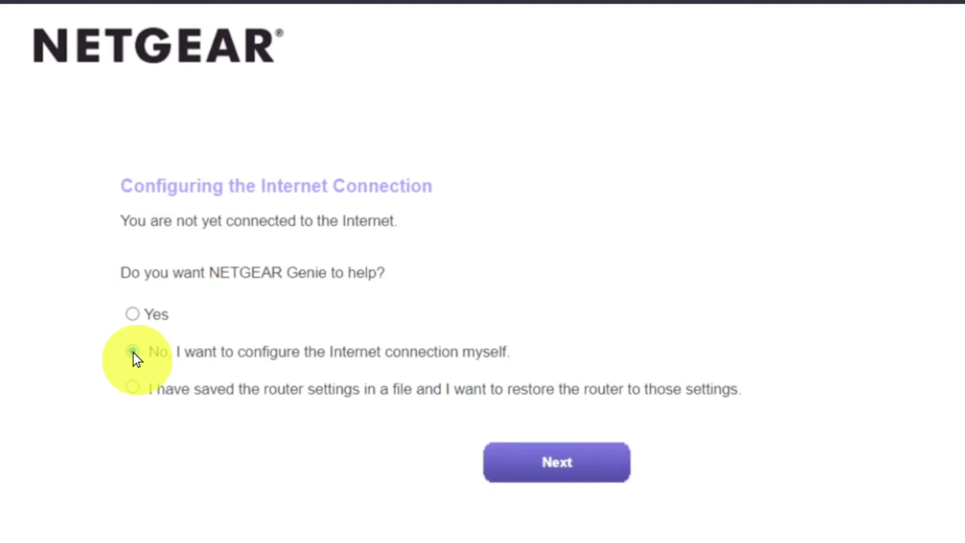
{"action": "left_click", "coordinate": [517, 462]}
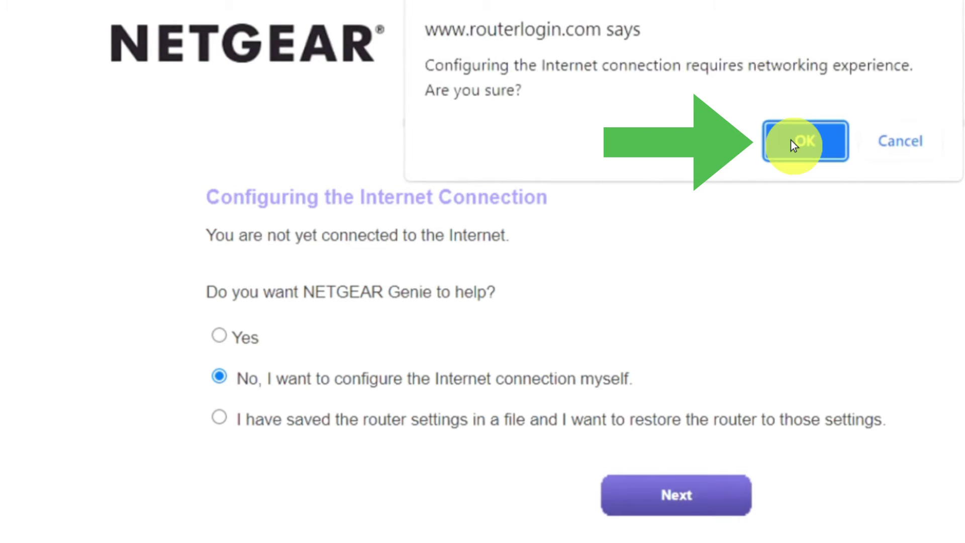
{"action": "left_click", "coordinate": [791, 140]}
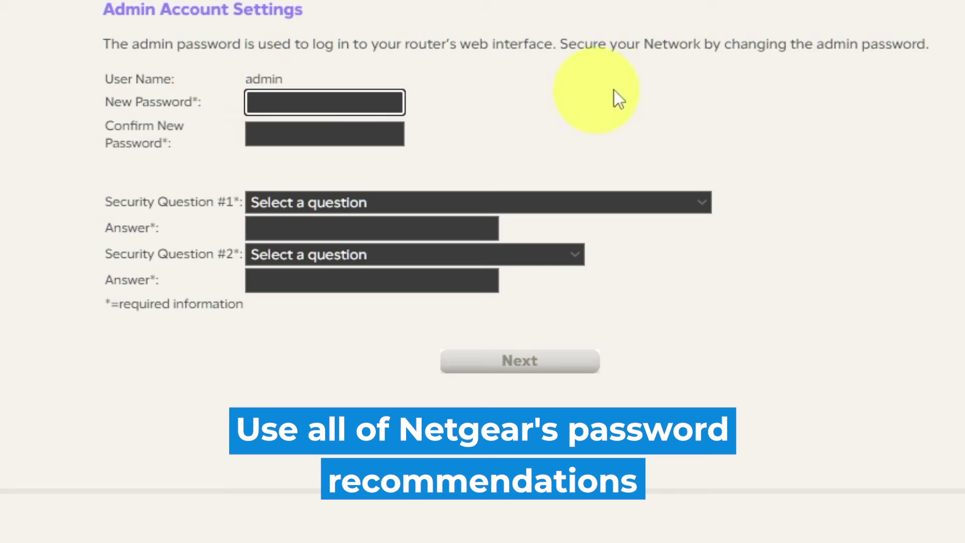
Enter and confirm a new router admin password.
{"action": "type", "text": "•"}
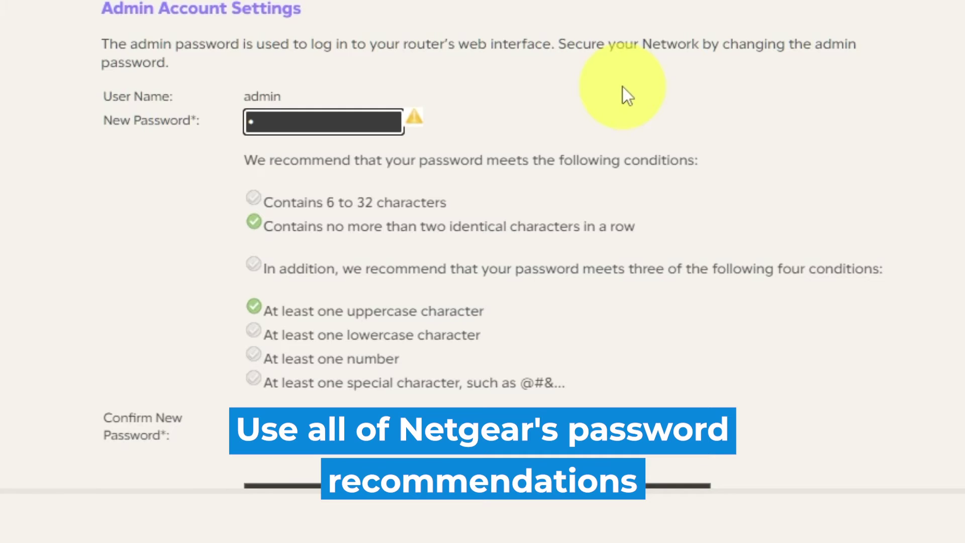
{"action": "type", "text": "•••••••••"}
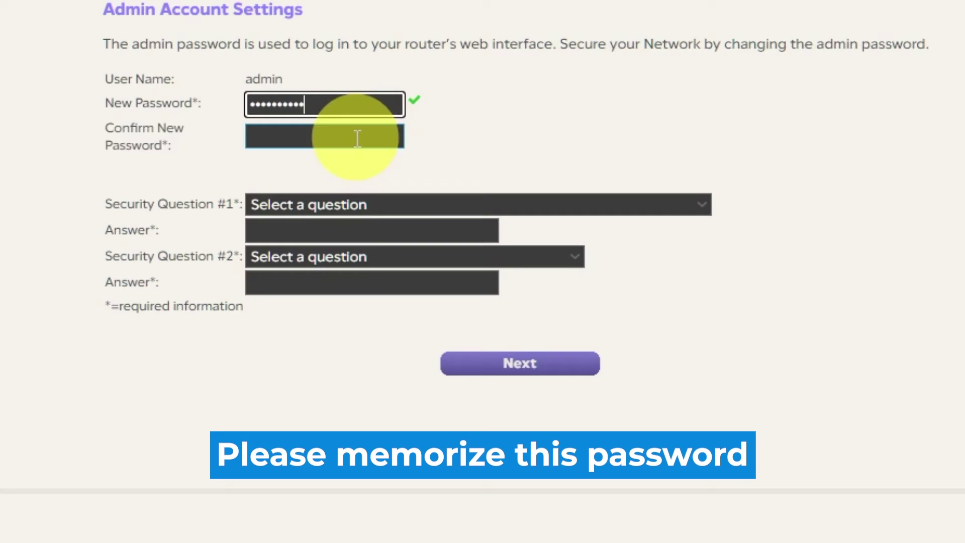
{"action": "left_click", "coordinate": [401, 132]}
{"action": "type", "text": "•••••••••"}
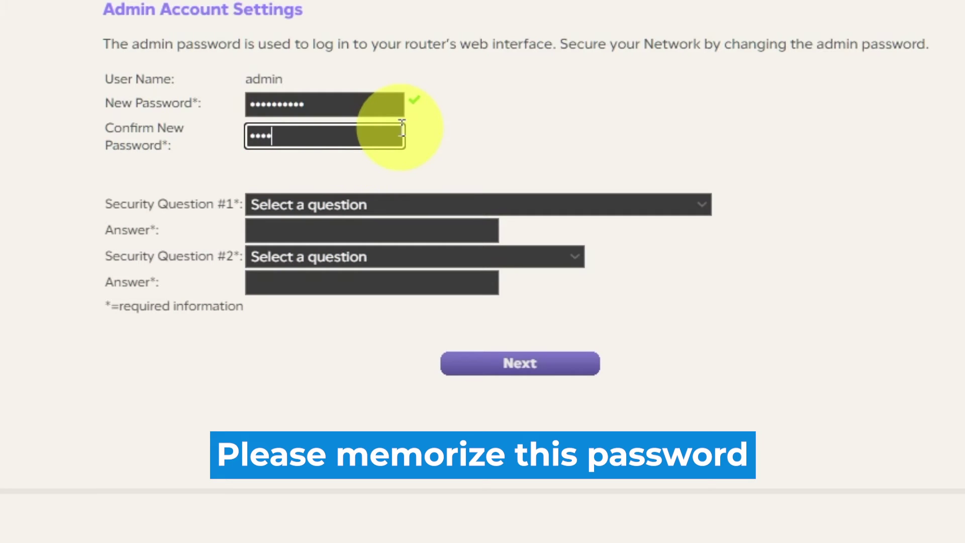
{"action": "type", "text": "•"}
Answer the NETGEAR product and best friend's first name security questions, then submit.
{"action": "left_click", "coordinate": [703, 201]}
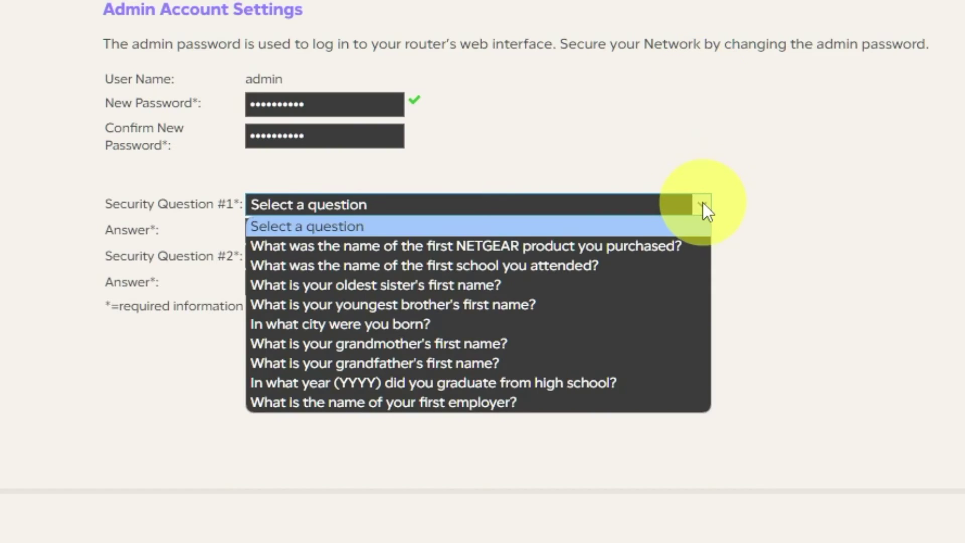
{"action": "left_click", "coordinate": [674, 246]}
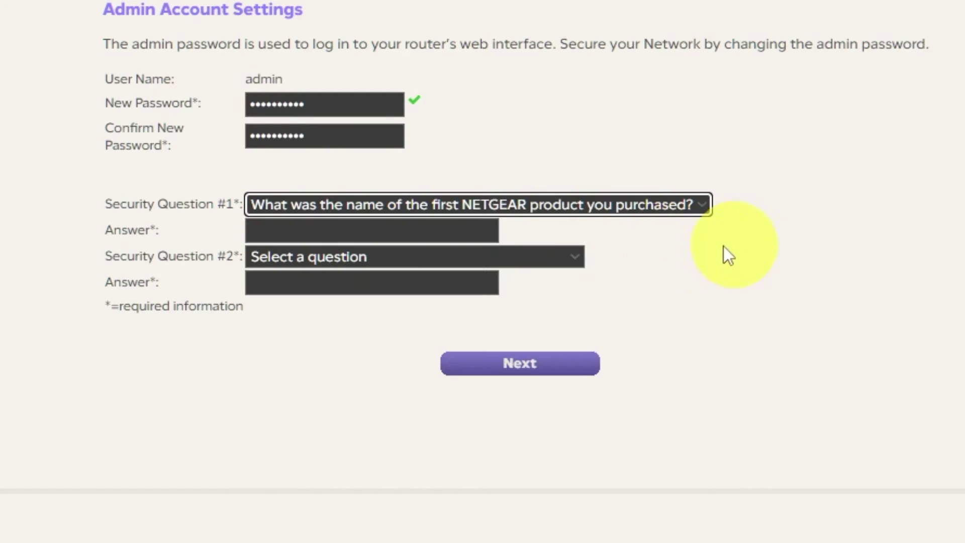
{"action": "left_click", "coordinate": [407, 231]}
{"action": "type", "text": "999"}
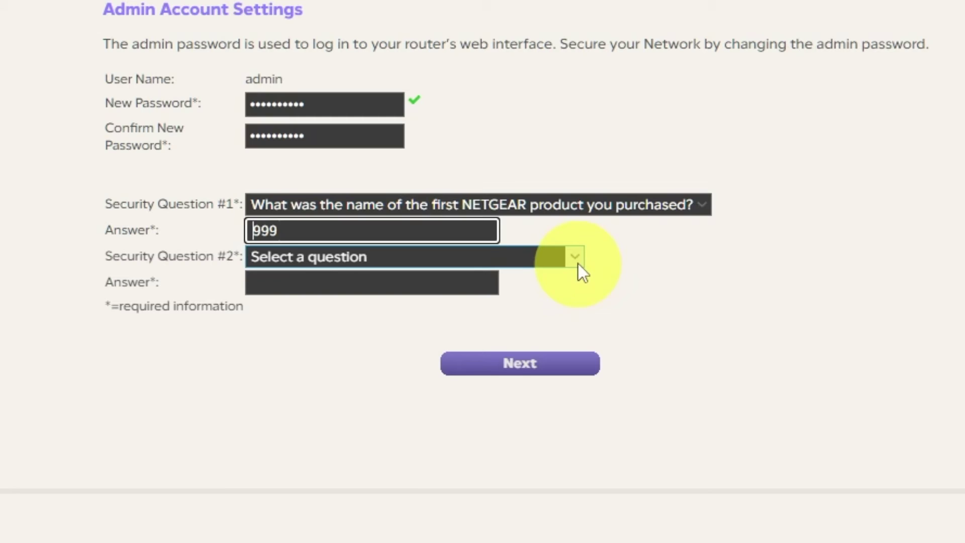
{"action": "left_click", "coordinate": [579, 262]}
{"action": "left_click", "coordinate": [419, 430]}
{"action": "left_click", "coordinate": [396, 281]}
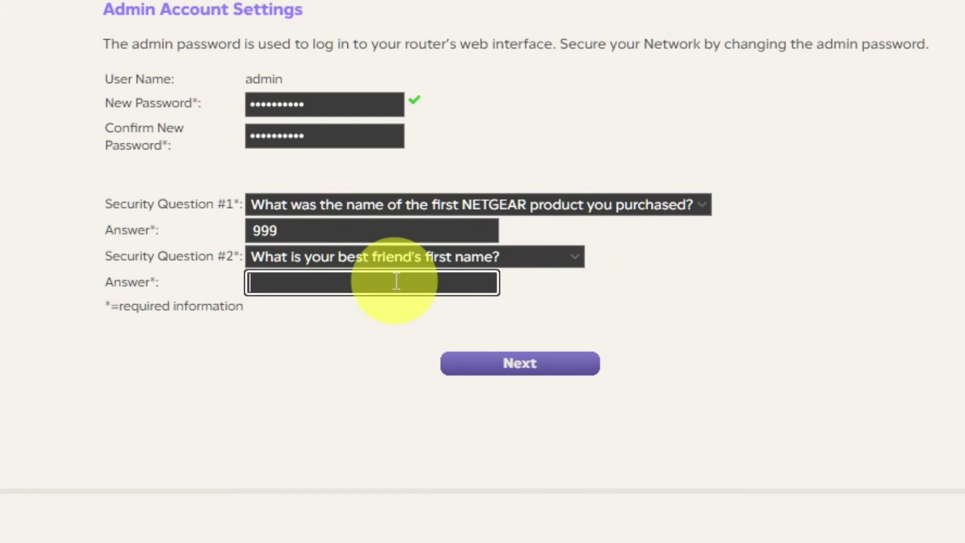
{"action": "type", "text": "bob"}
{"action": "left_click", "coordinate": [521, 366]}
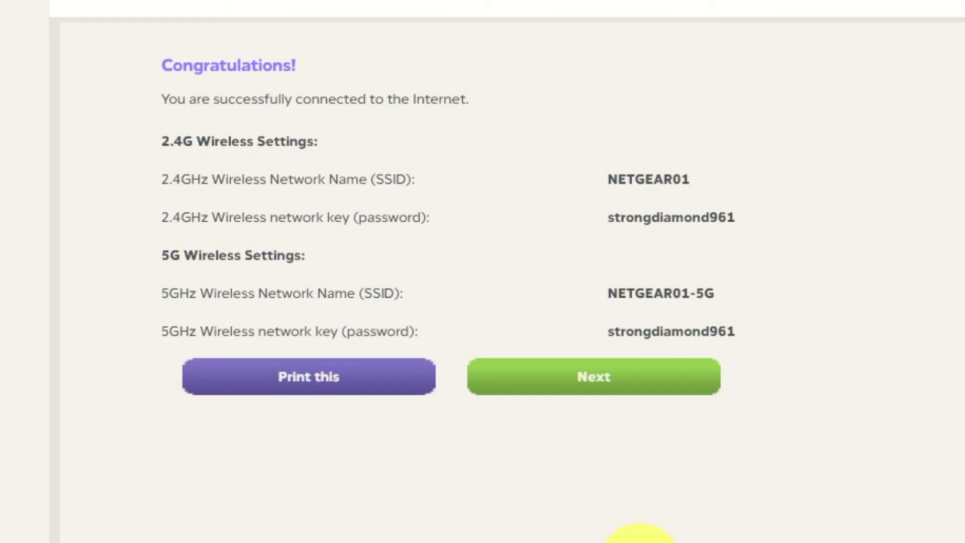
Continue past the Congratulations summary and accept the V1.0.0.54 firmware upgrade.
{"action": "left_click", "coordinate": [646, 387]}
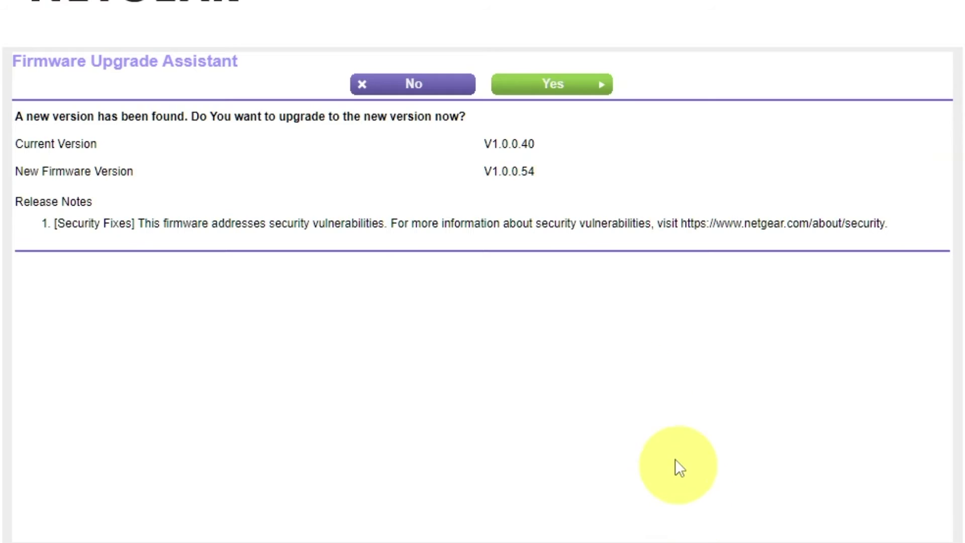
{"action": "left_click", "coordinate": [587, 98]}
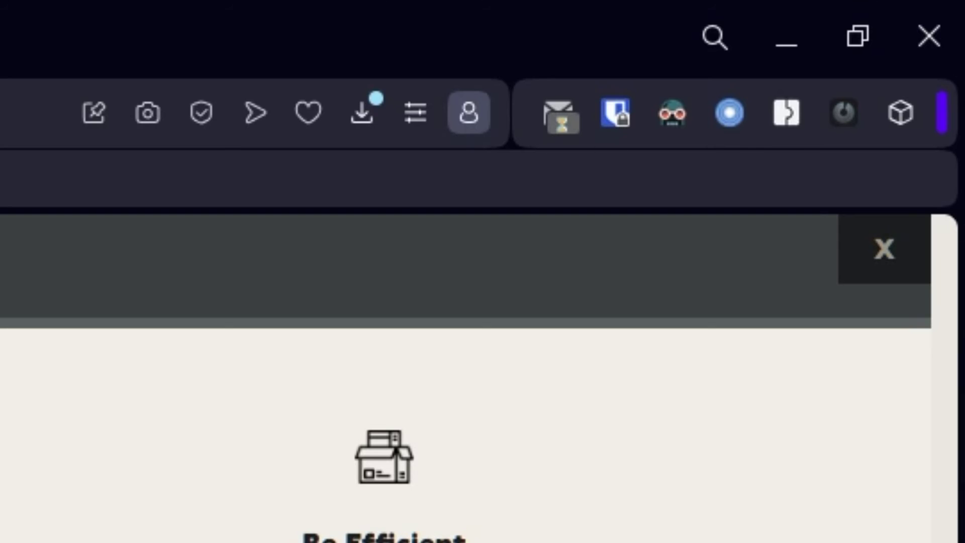
Close the registration pop-up on the NETGEAR website.
{"action": "left_click", "coordinate": [884, 251]}
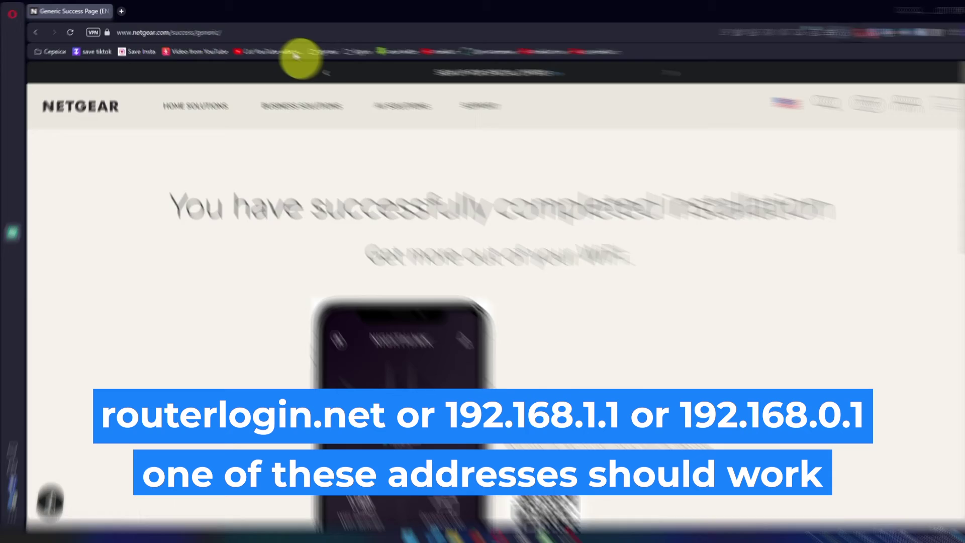
Load 192.168.1.1 and sign in as admin with the router password.
{"action": "left_click", "coordinate": [284, 31]}
{"action": "type", "text": "192.168.1.1"}
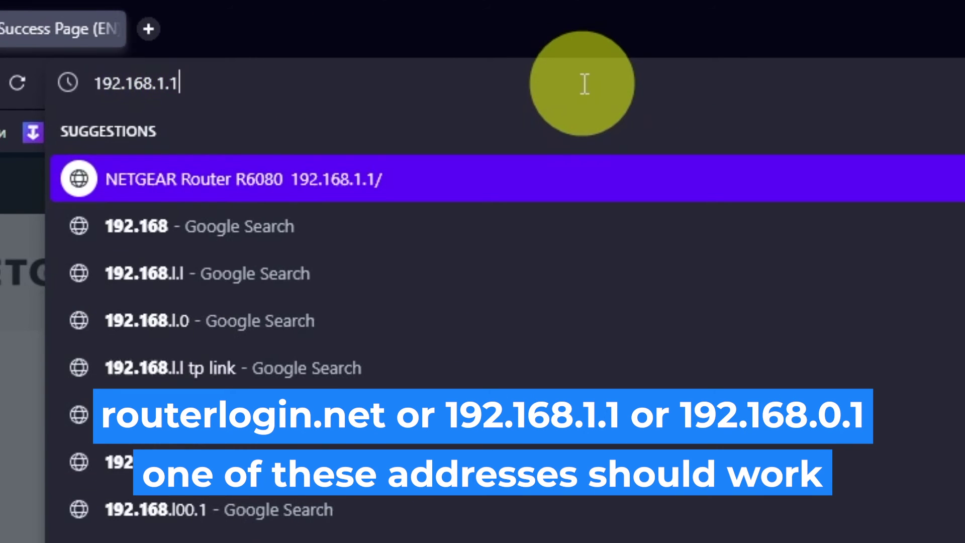
{"action": "key", "text": "Return"}
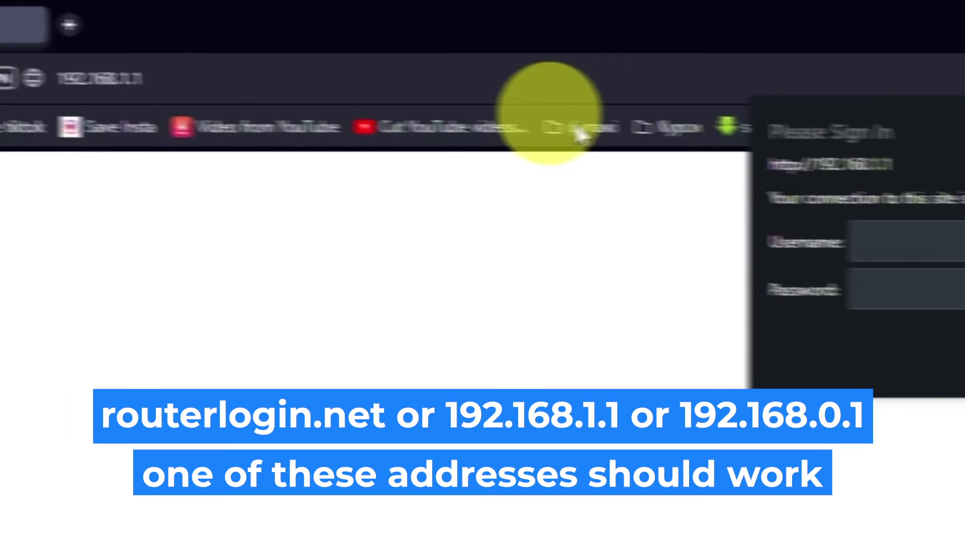
{"action": "type", "text": "admin"}
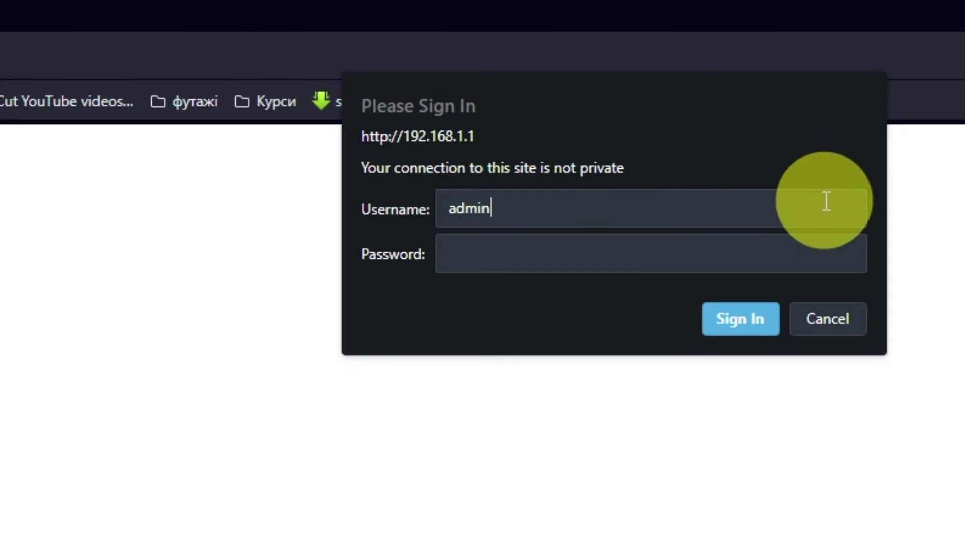
{"action": "left_click", "coordinate": [850, 252]}
{"action": "type", "text": "•••••••••"}
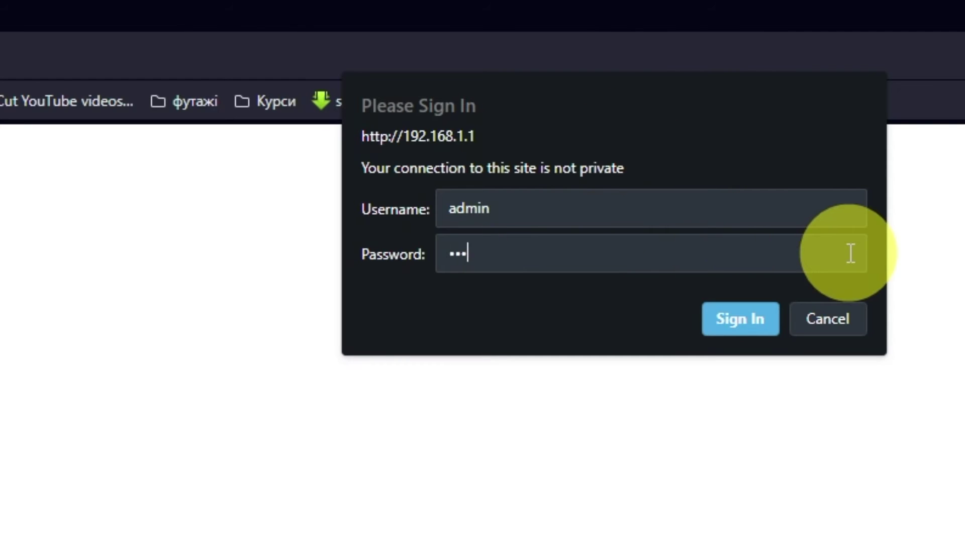
{"action": "type", "text": "•"}
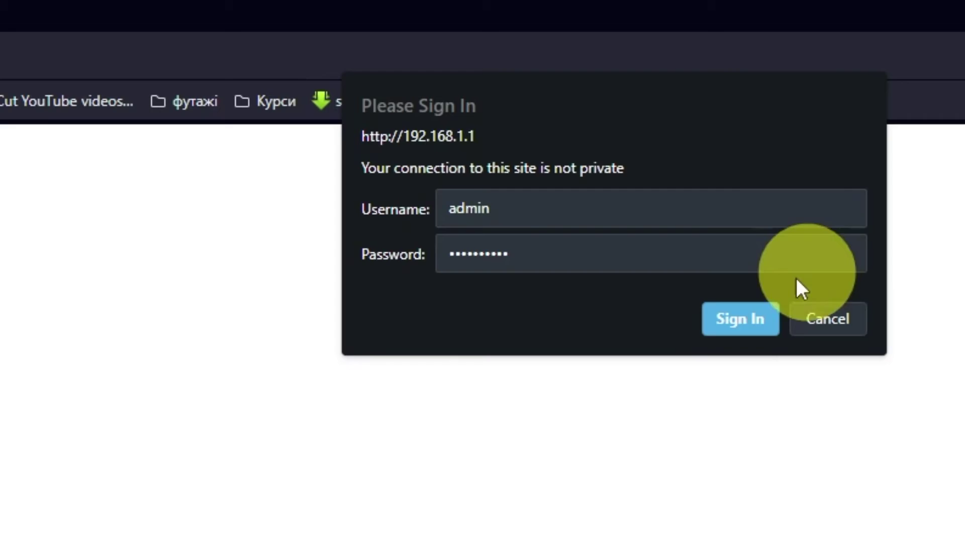
{"action": "key", "text": "Return"}
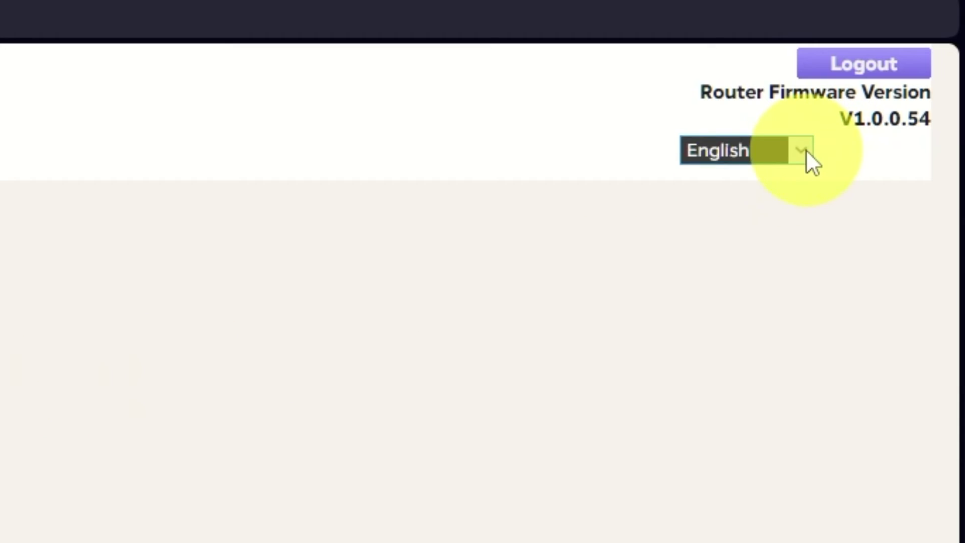
{"action": "left_click", "coordinate": [801, 150]}
{"action": "scroll", "coordinate": [751, 520], "scroll_direction": "down", "scroll_amount": 1}
{"action": "scroll", "coordinate": [738, 459], "scroll_direction": "up", "scroll_amount": 1}
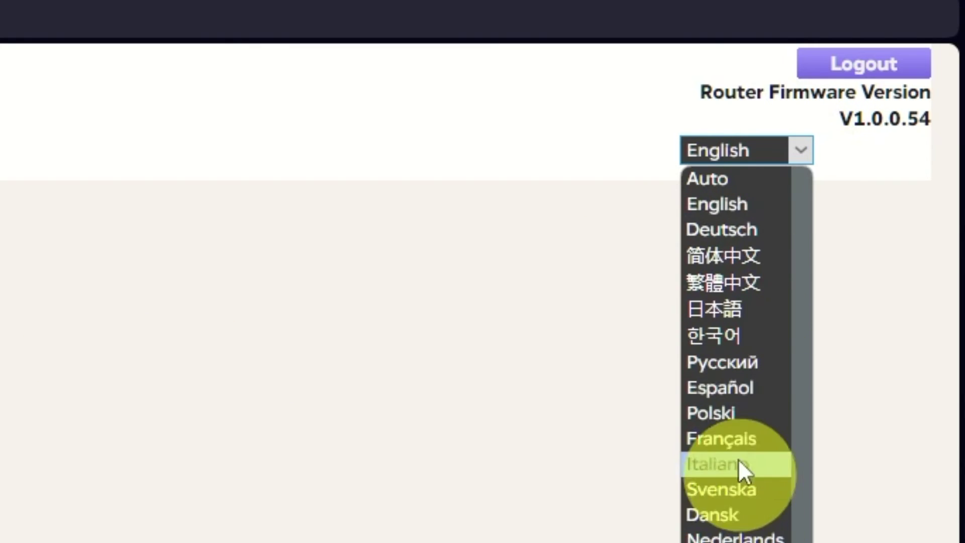
{"action": "left_click", "coordinate": [319, 258]}
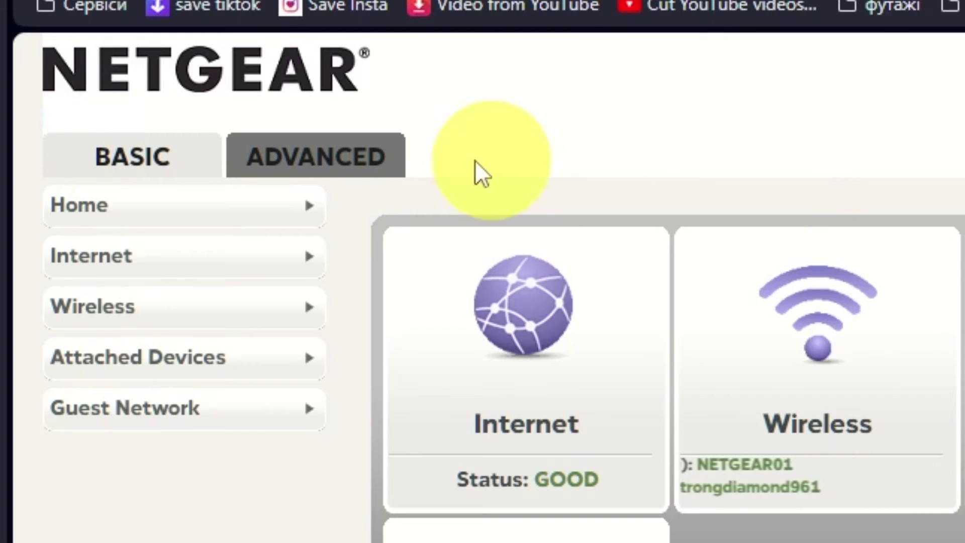
Launch the ADVANCED Setup Wizard and pick 'No. I want to configure the router myself.'.
{"action": "left_click", "coordinate": [355, 159]}
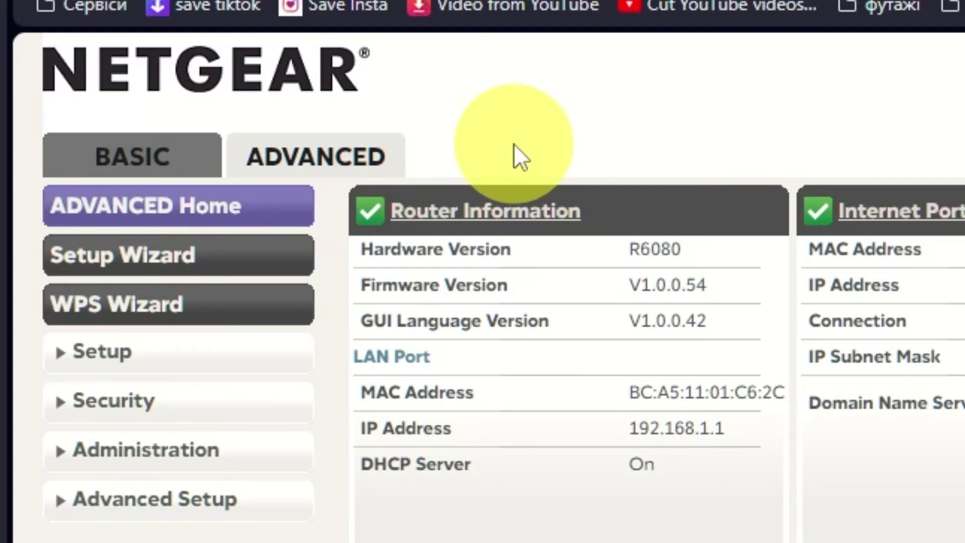
{"action": "left_click", "coordinate": [253, 260]}
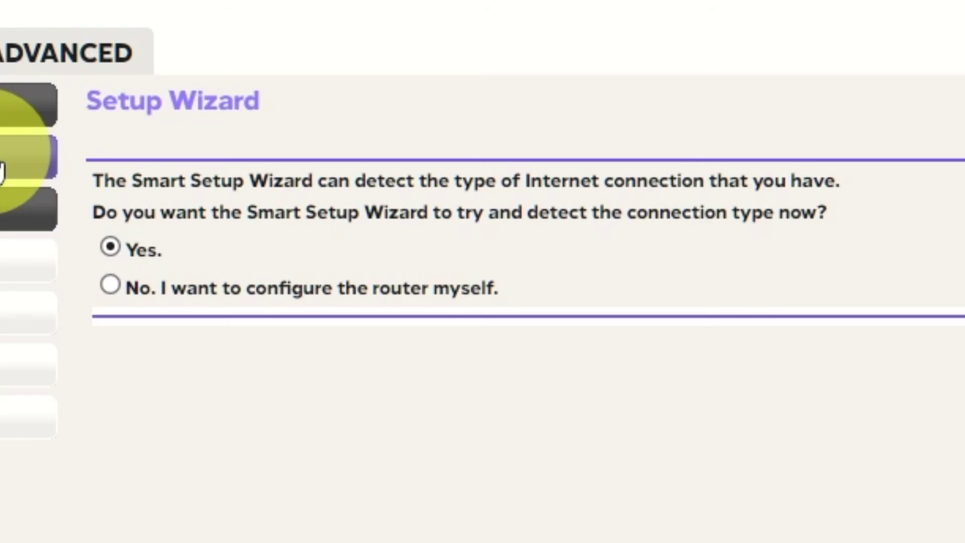
{"action": "left_click", "coordinate": [108, 285]}
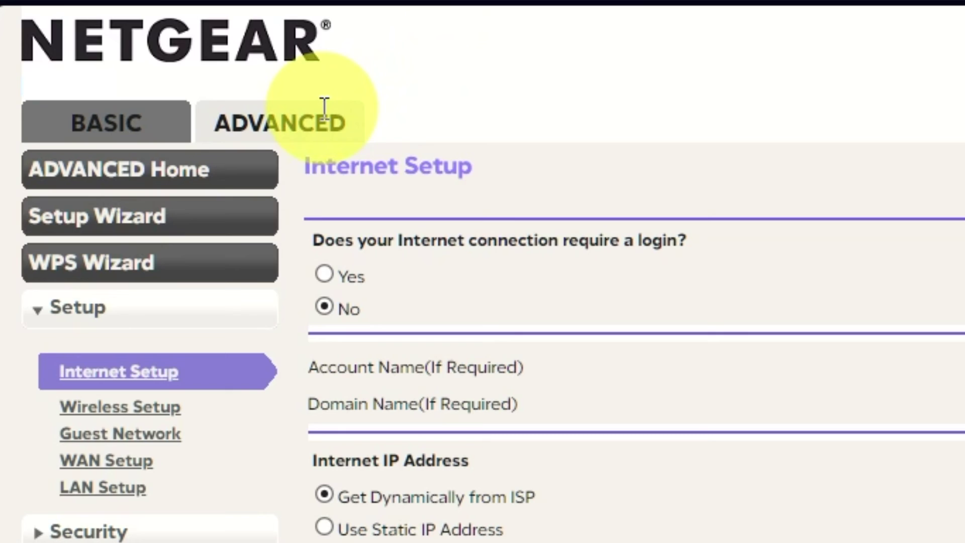
Reboot the router from ADVANCED Home's Router Information panel and confirm with OK.
{"action": "left_click", "coordinate": [317, 116]}
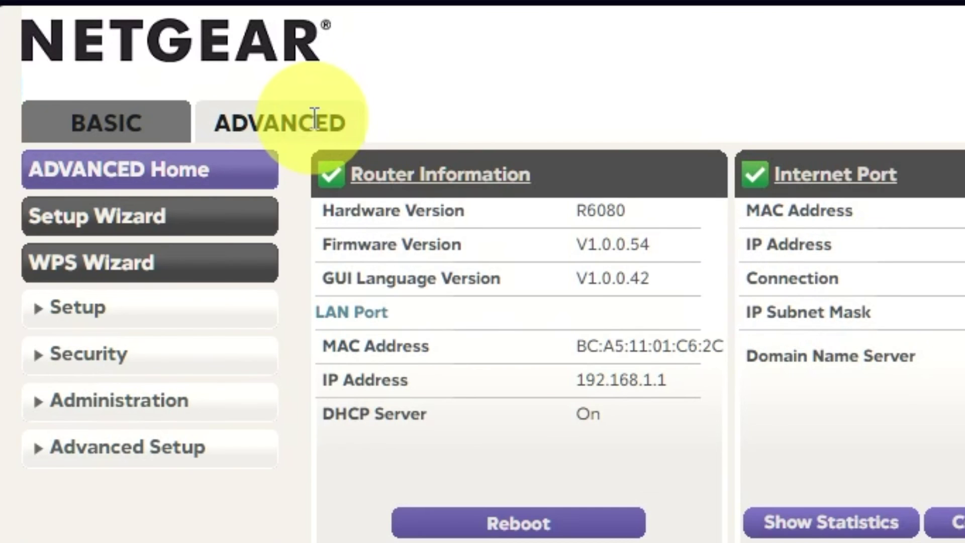
{"action": "left_click", "coordinate": [237, 172]}
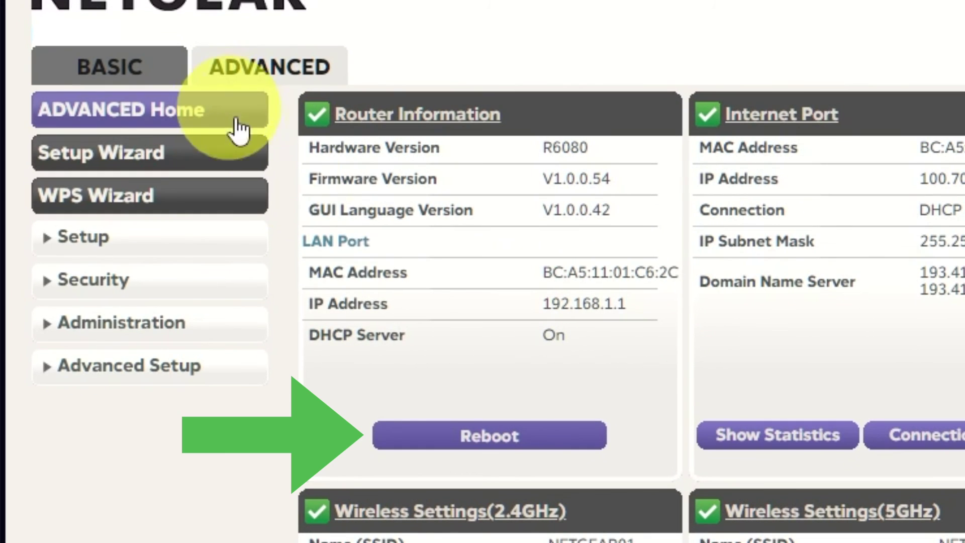
{"action": "left_click", "coordinate": [498, 438]}
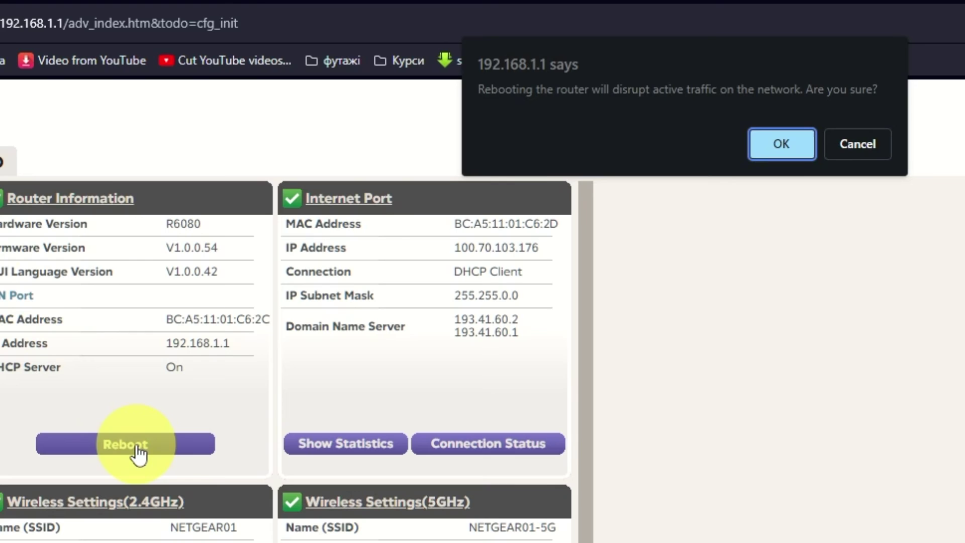
{"action": "left_click", "coordinate": [771, 145]}
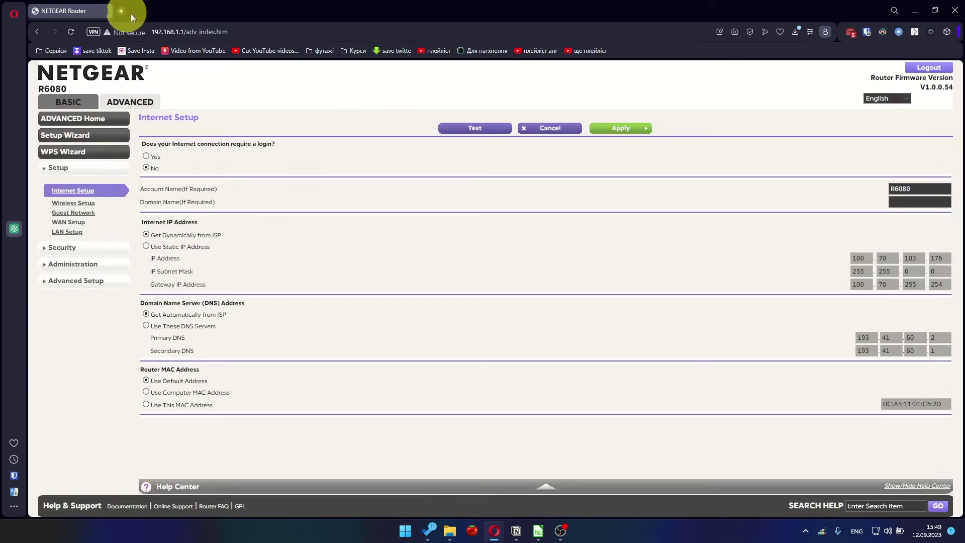
In a new tab, load youtube.com from the 'you' address-bar suggestion.
{"action": "left_click", "coordinate": [108, 9]}
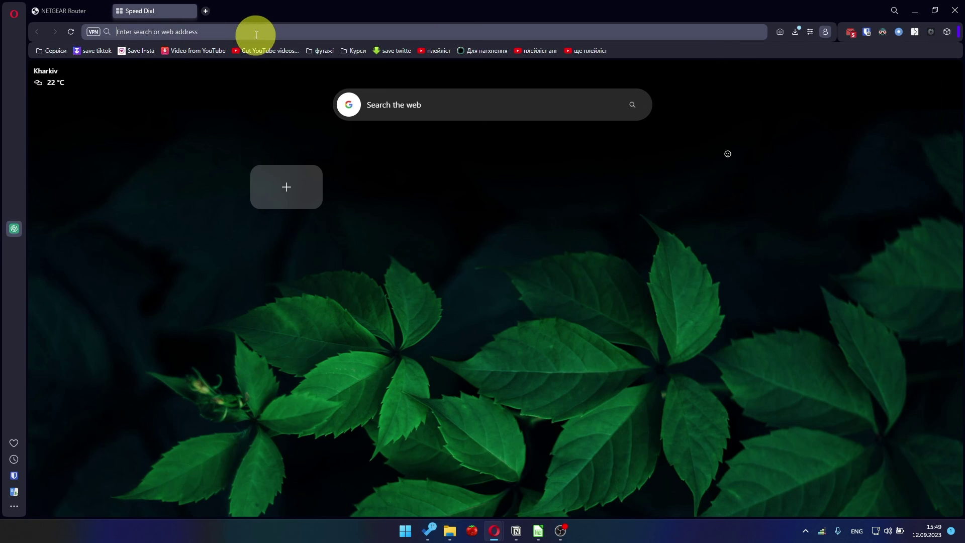
{"action": "left_click", "coordinate": [256, 35]}
{"action": "type", "text": "youtube.com"}
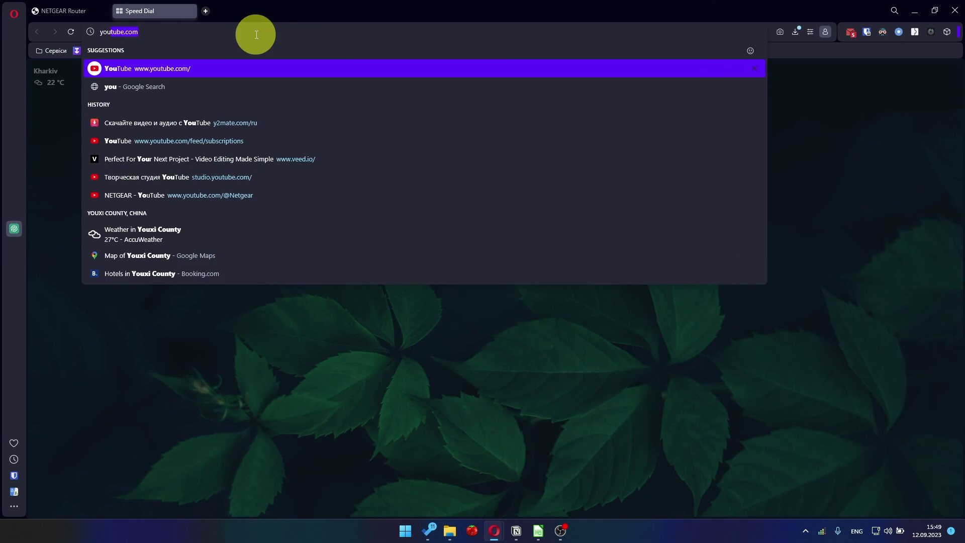
{"action": "left_click", "coordinate": [185, 66]}
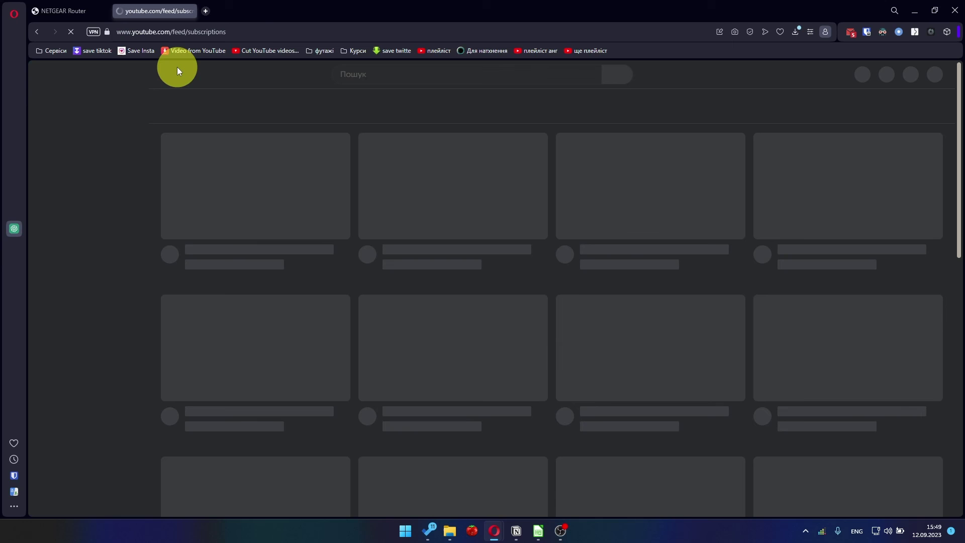
{"action": "left_click", "coordinate": [224, 33]}
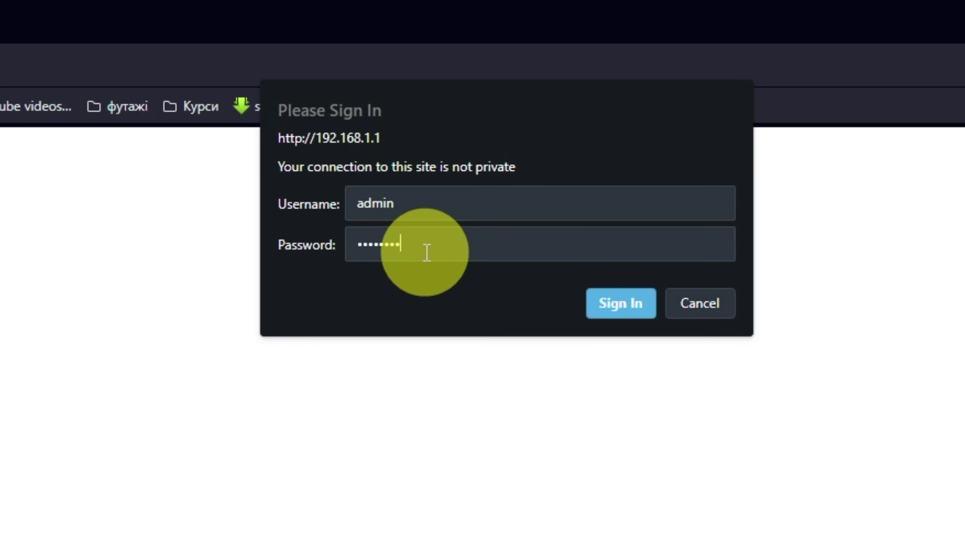
Sign in, go to ADVANCED > Setup > Internet Setup, and choose Use Computer MAC Address.
{"action": "left_click", "coordinate": [621, 303]}
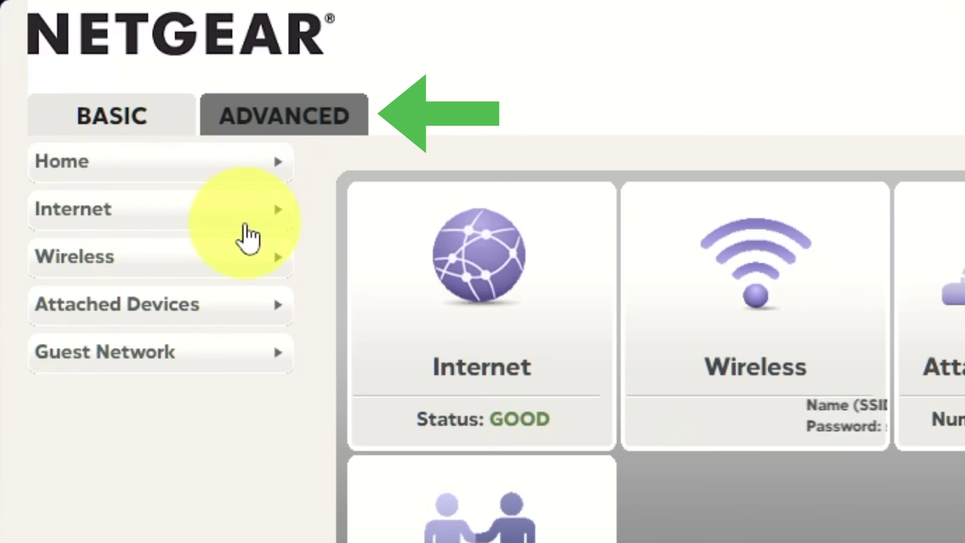
{"action": "left_click", "coordinate": [327, 128]}
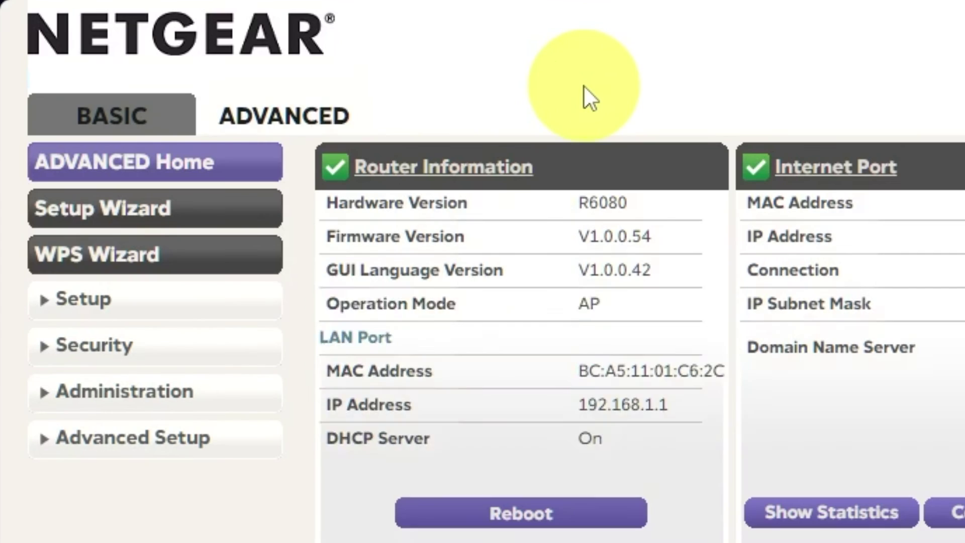
{"action": "left_click", "coordinate": [184, 309]}
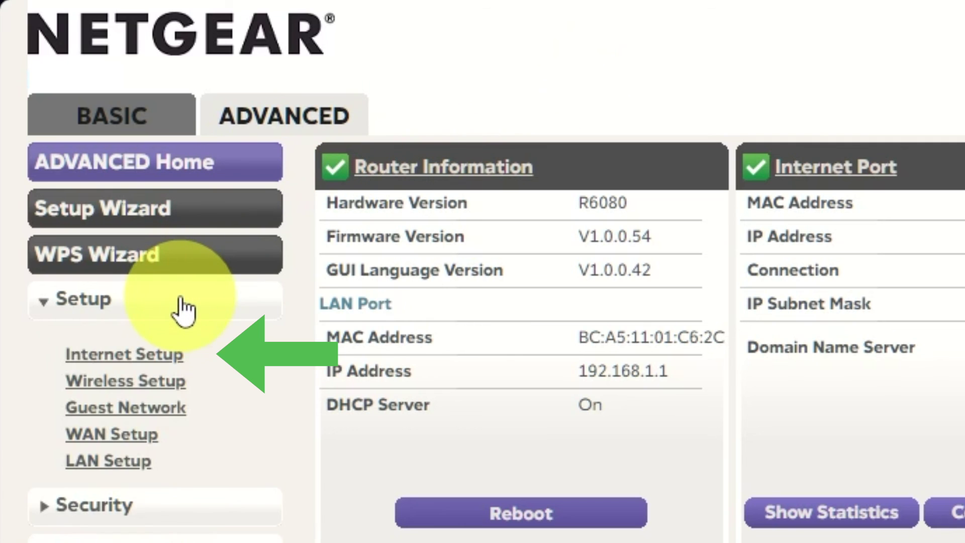
{"action": "left_click", "coordinate": [160, 363]}
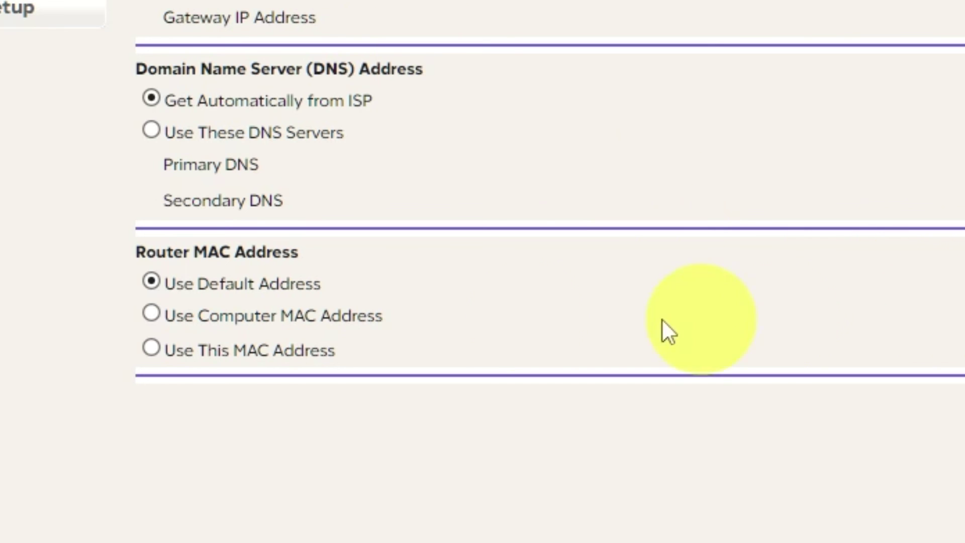
{"action": "left_click", "coordinate": [151, 312]}
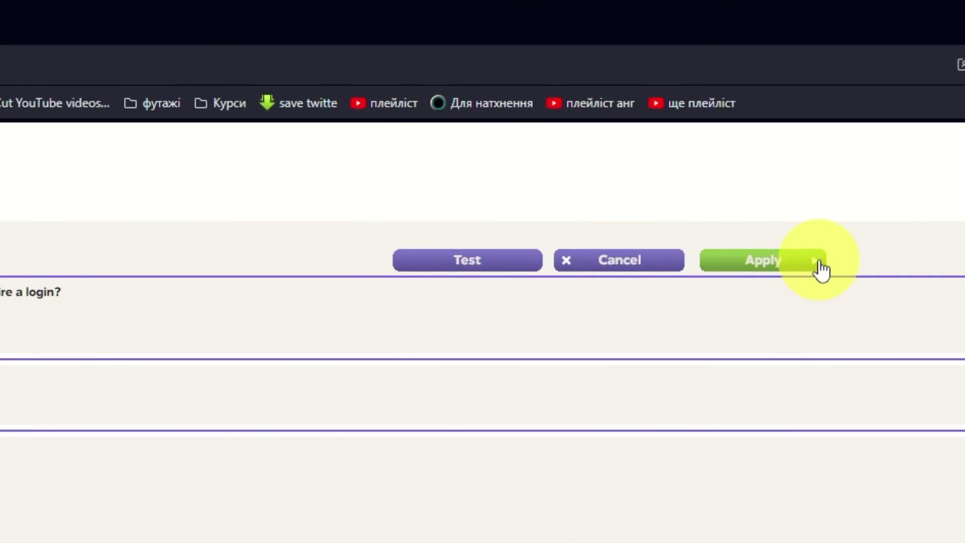
Apply the Internet Setup changes, then reboot the router from ADVANCED Home.
{"action": "left_click", "coordinate": [815, 267]}
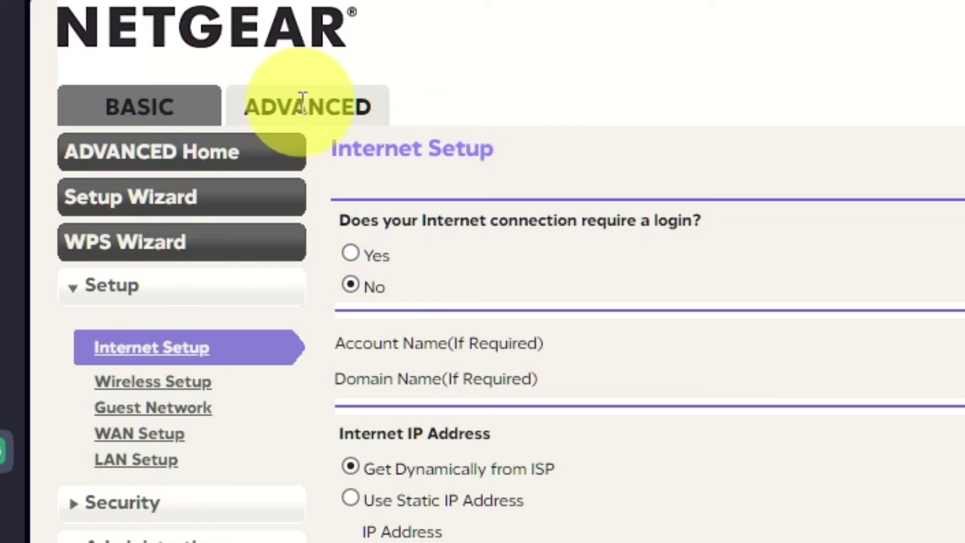
{"action": "left_click", "coordinate": [254, 155]}
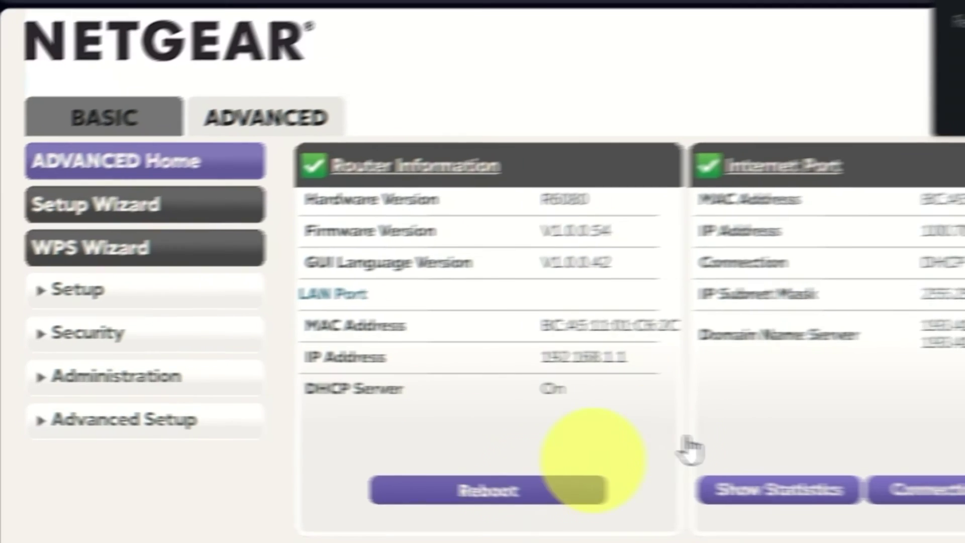
{"action": "left_click", "coordinate": [578, 488]}
{"action": "left_click", "coordinate": [812, 168]}
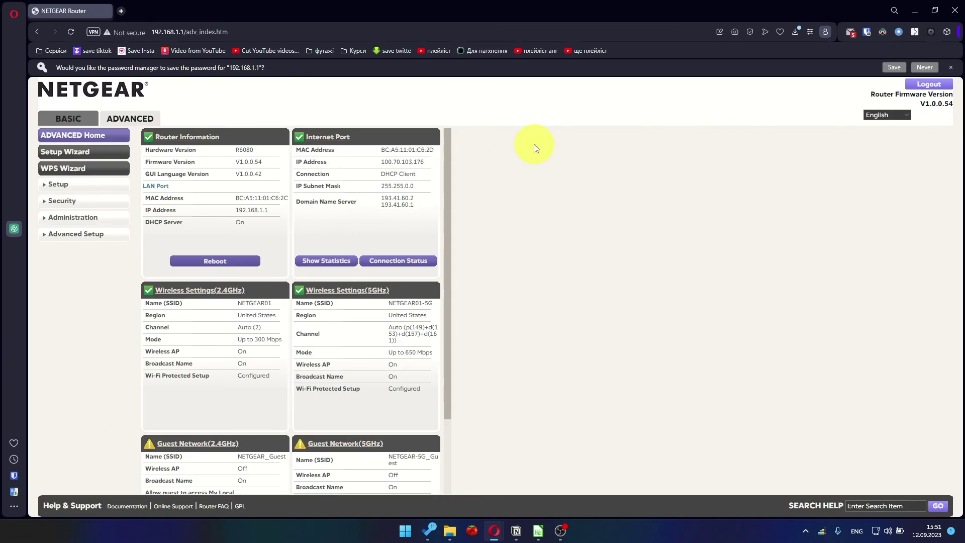
Load youtube.com in a new browser tab.
{"action": "key", "text": "ctrl+t"}
{"action": "type", "text": "youtube.com"}
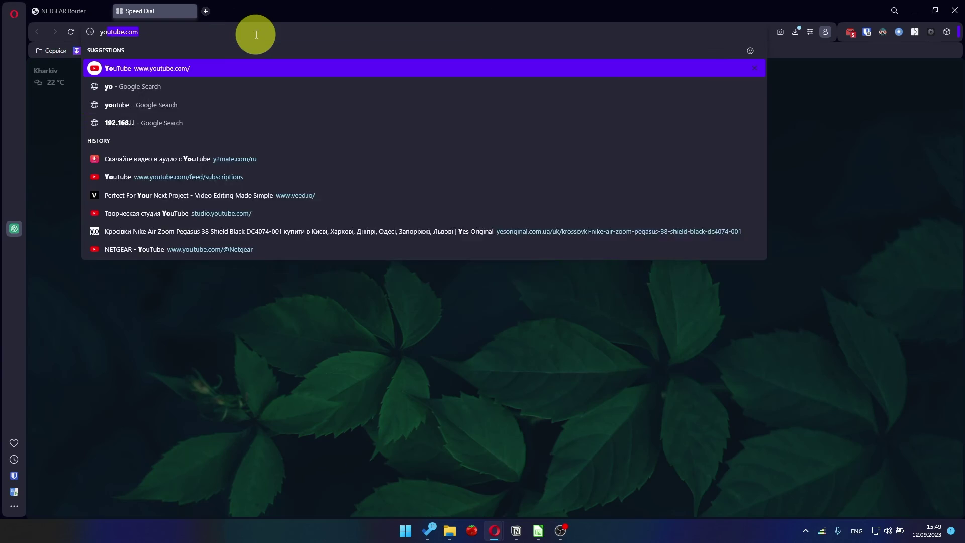
{"action": "left_click", "coordinate": [176, 68]}
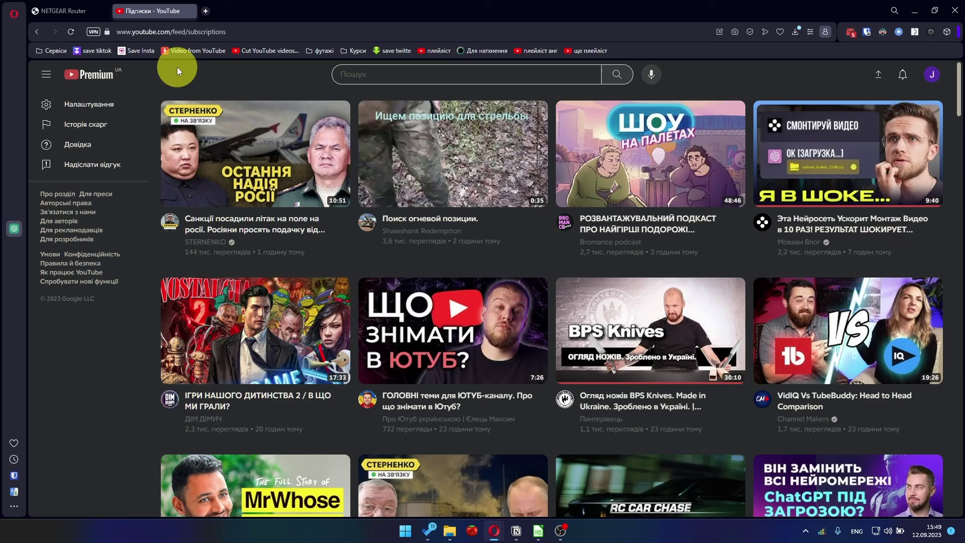